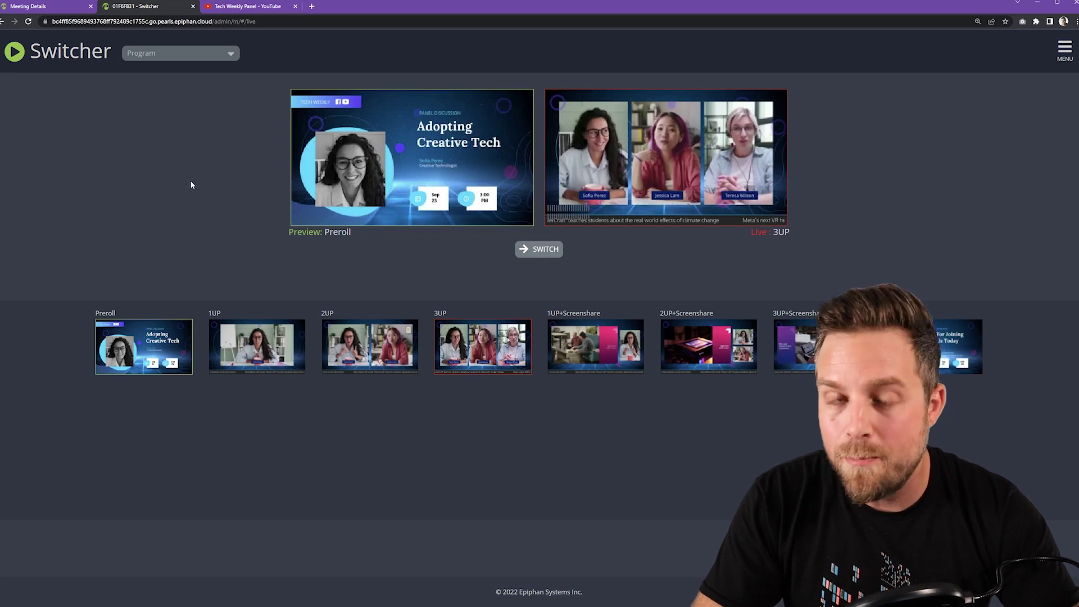
# - Preview the 2UP and 1UP+Screenshare layouts, then return Preroll to preview
pyautogui.click(378, 349)
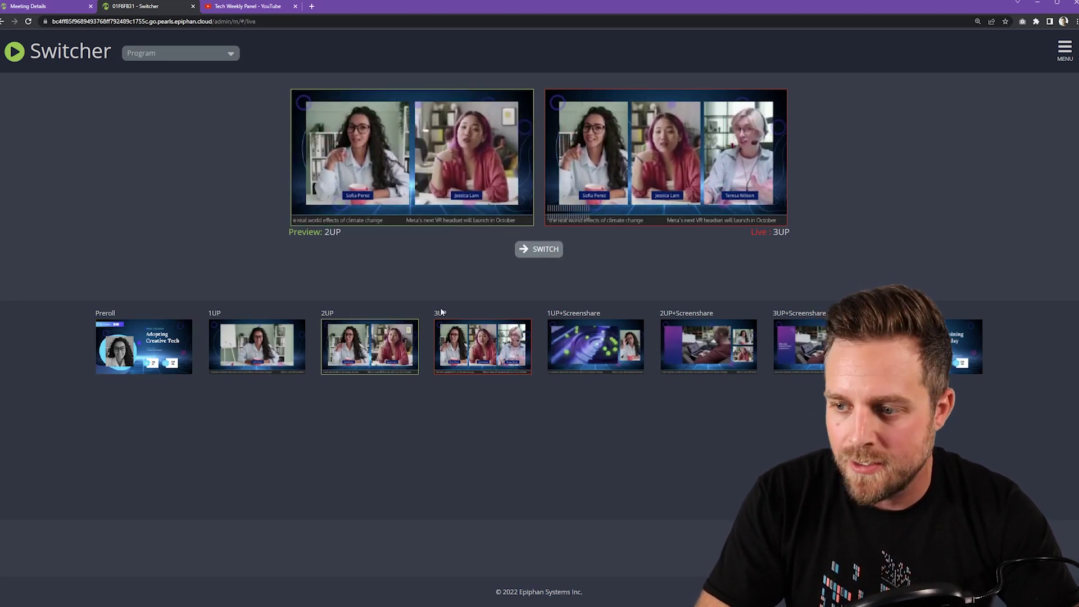
pyautogui.click(612, 359)
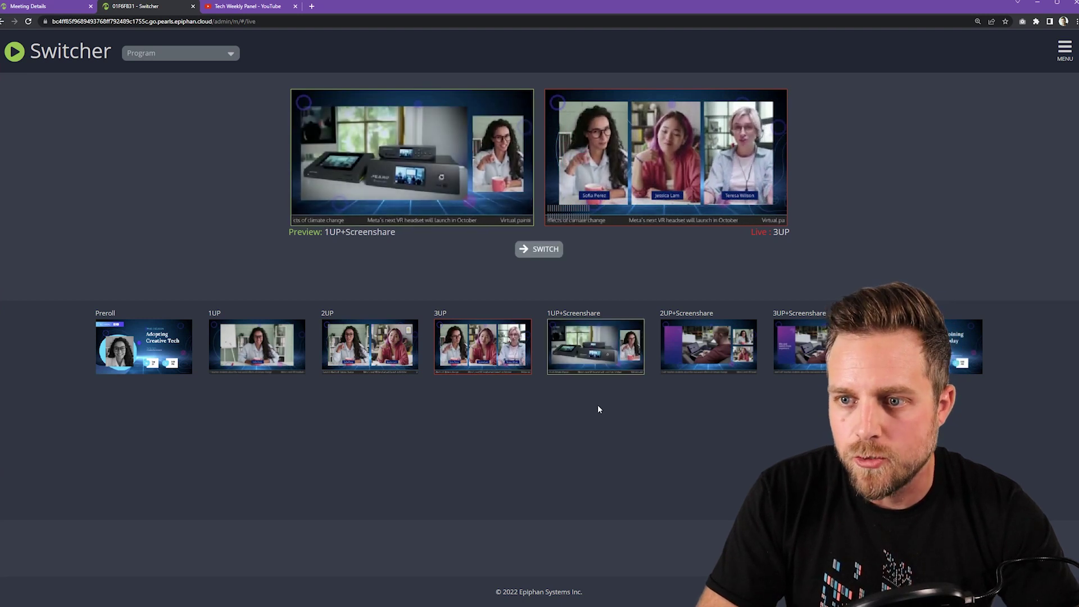
pyautogui.click(161, 369)
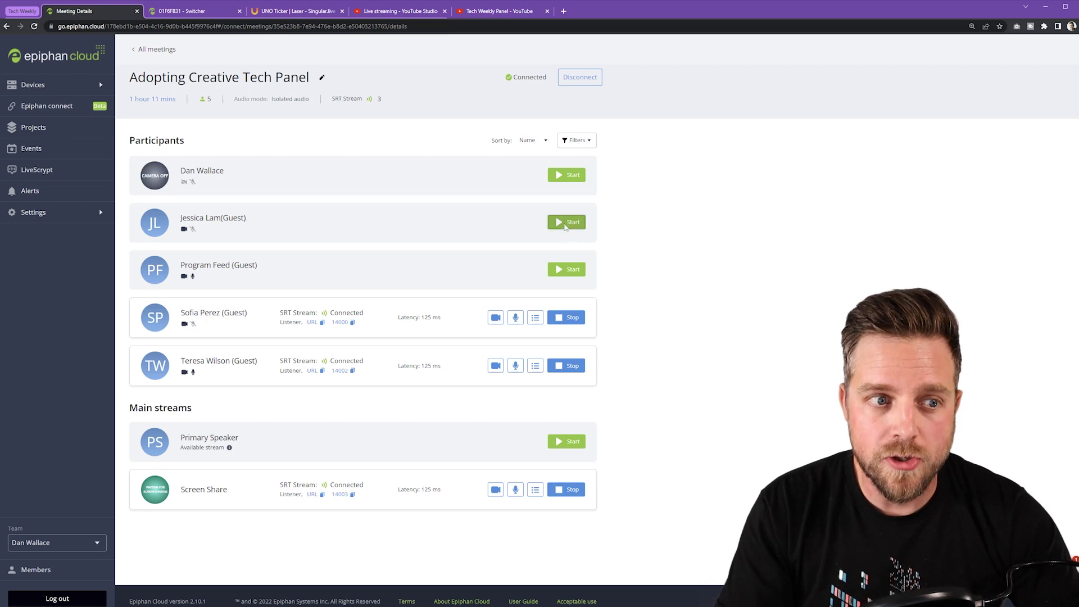
pyautogui.click(565, 224)
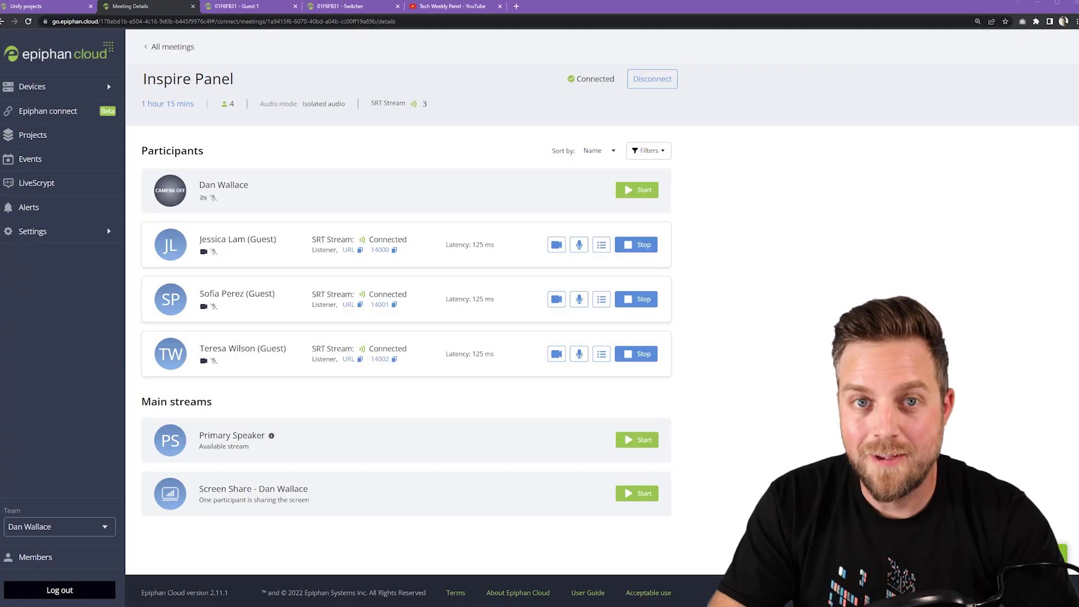
pyautogui.click(644, 494)
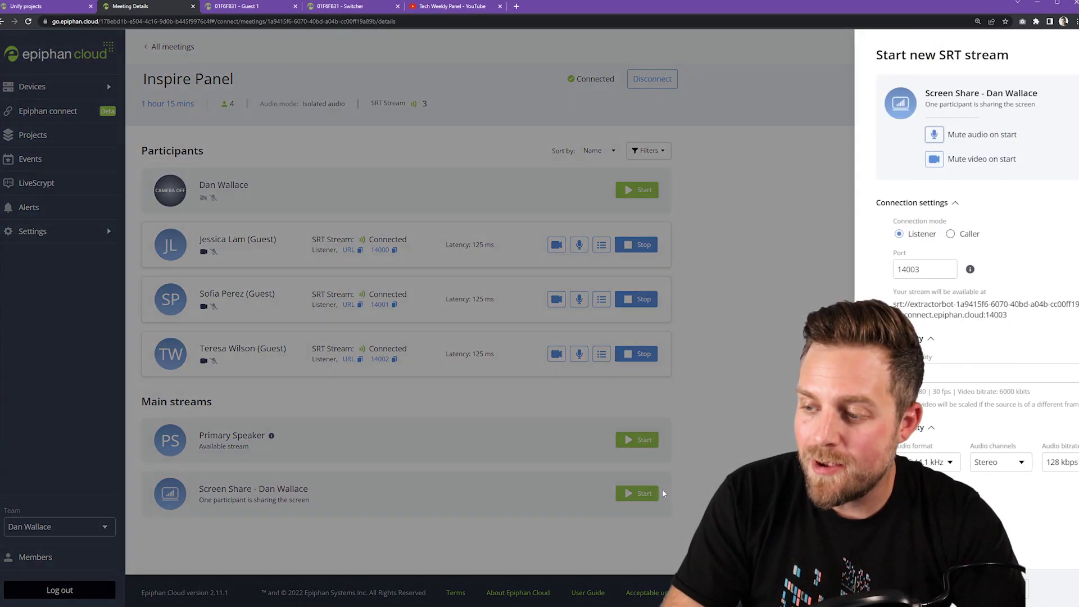
pyautogui.click(928, 589)
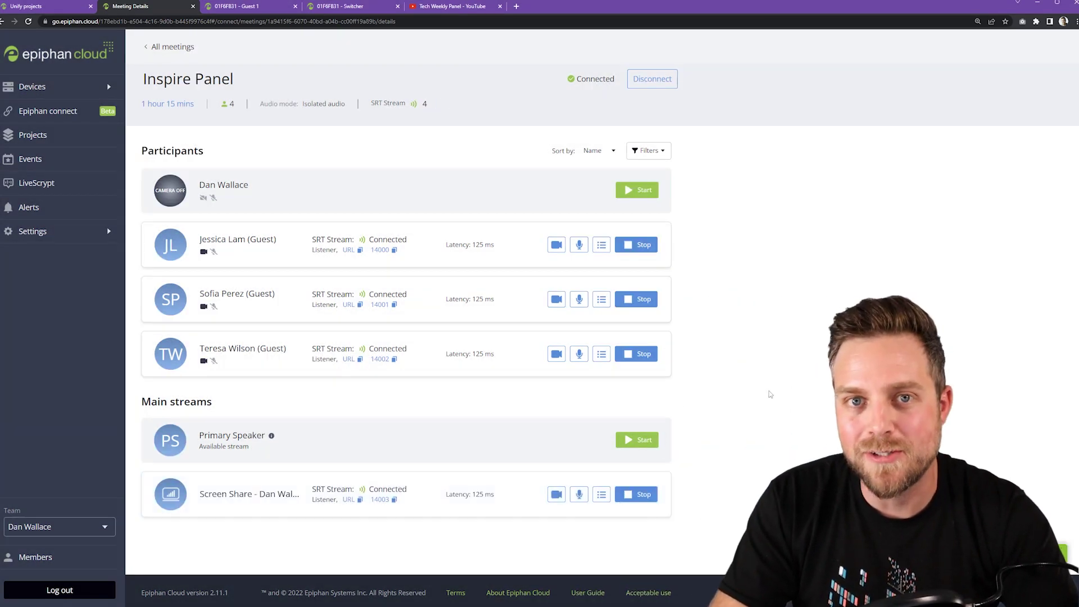